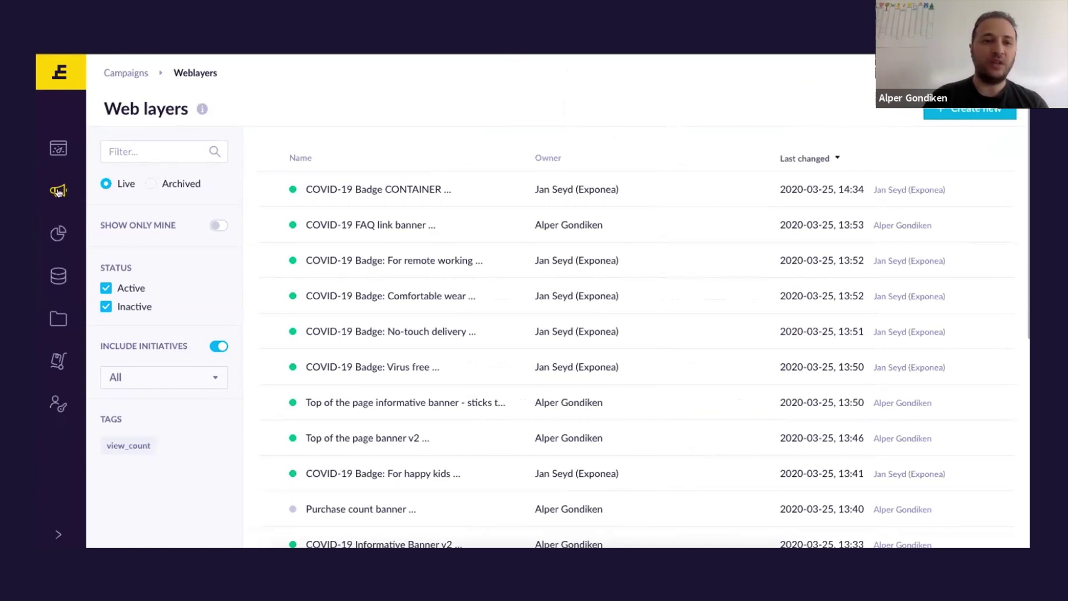
Step: Go to Campaigns > Weblayers and scroll through the live web layers, including the COVID-19 banners
mouse_move(57, 192)
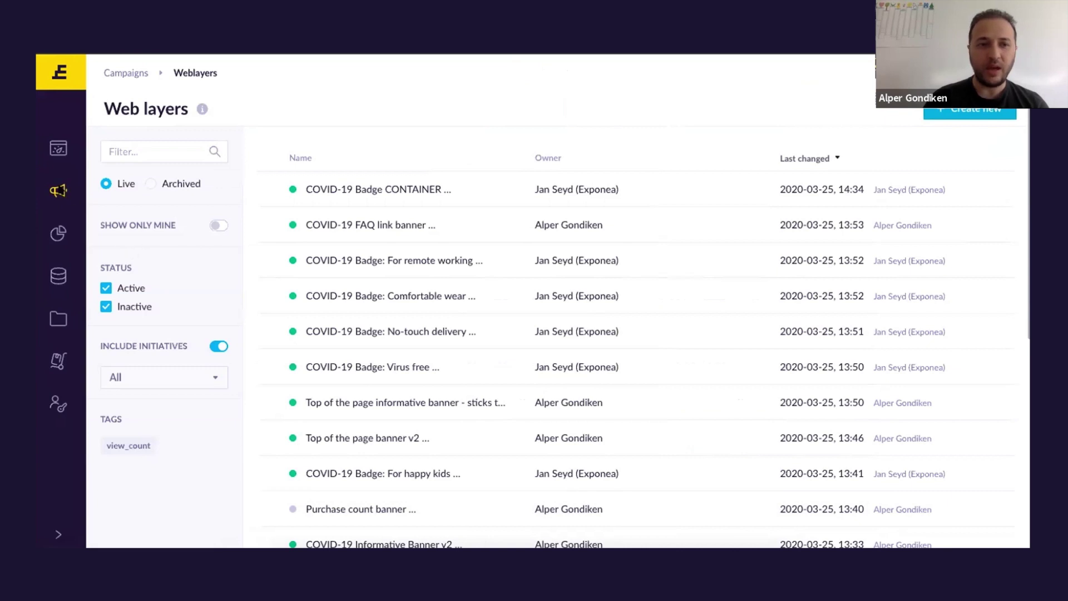
mouse_move(59, 231)
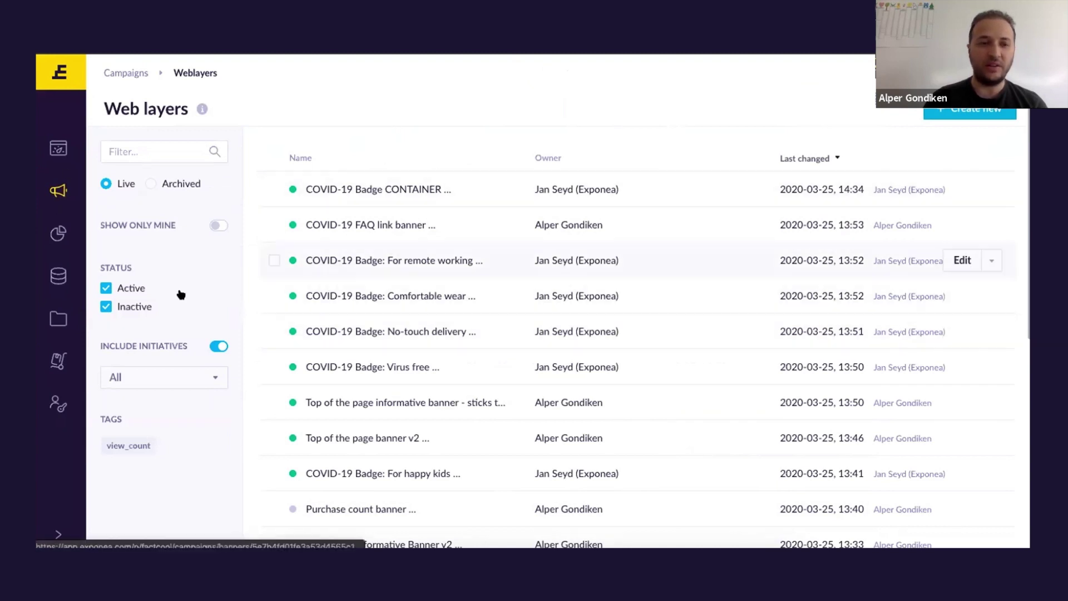
scroll(321, 416, down, 3)
scroll(460, 364, up, 4)
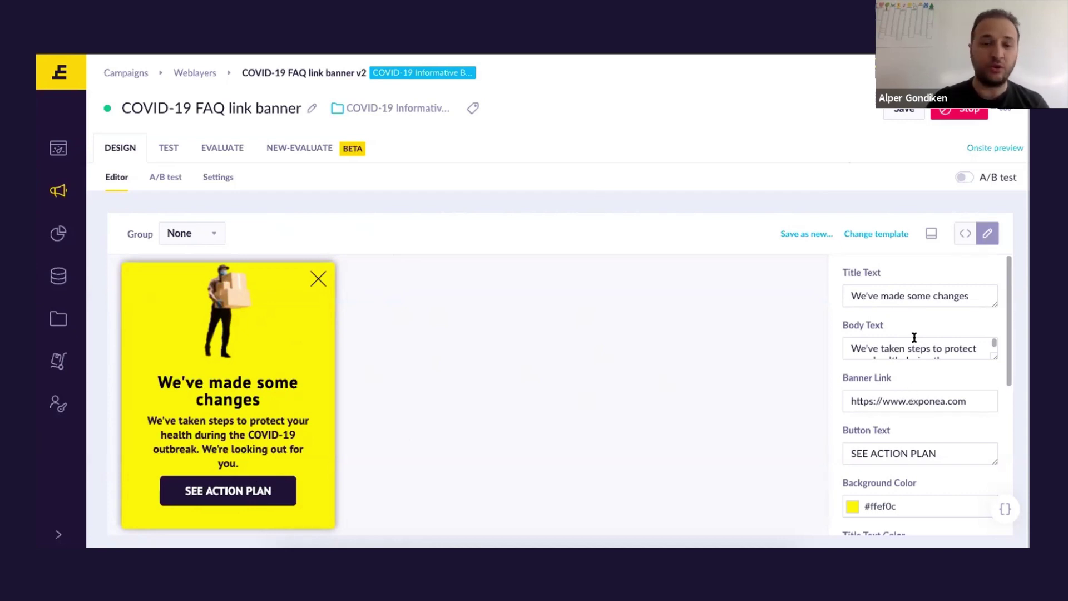
Step: Replace the FAQ link banner's title with 'We're here for you'
triple_click(894, 291)
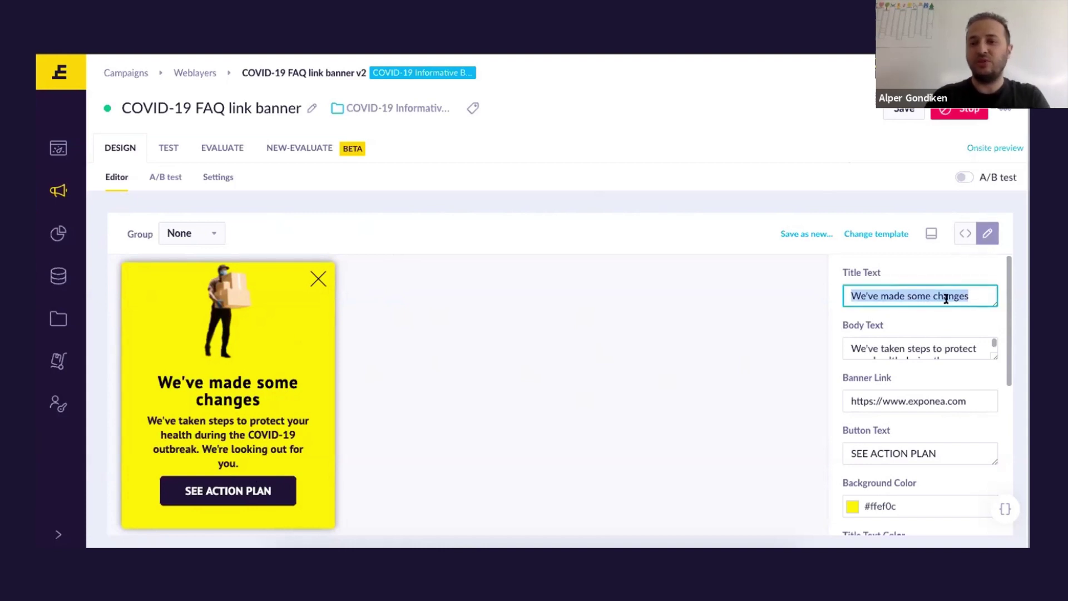
key(Left)
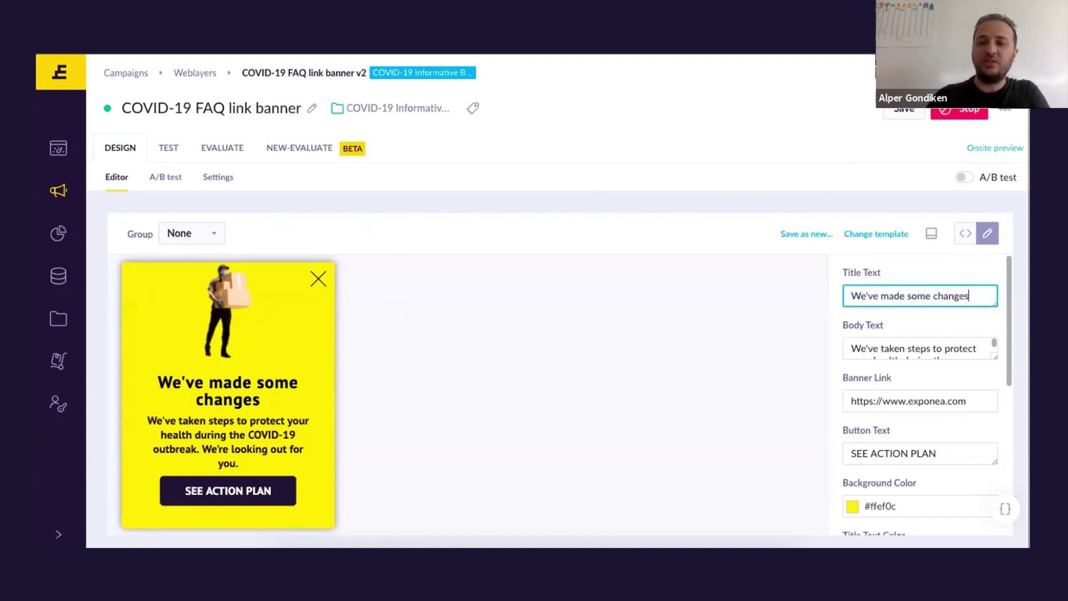
key(ctrl+a)
text(We're here )
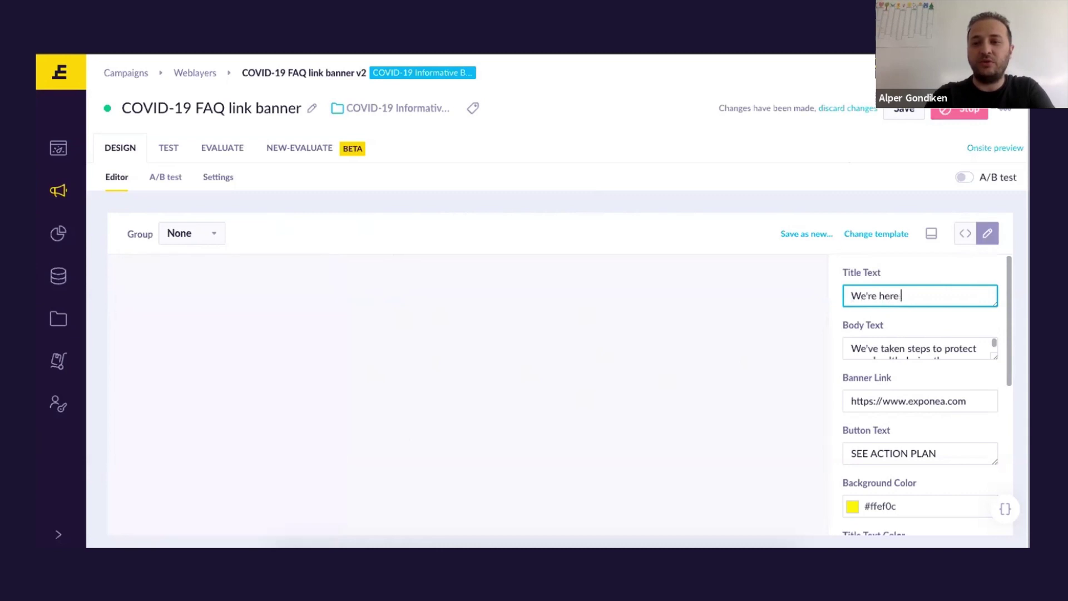
text(for you)
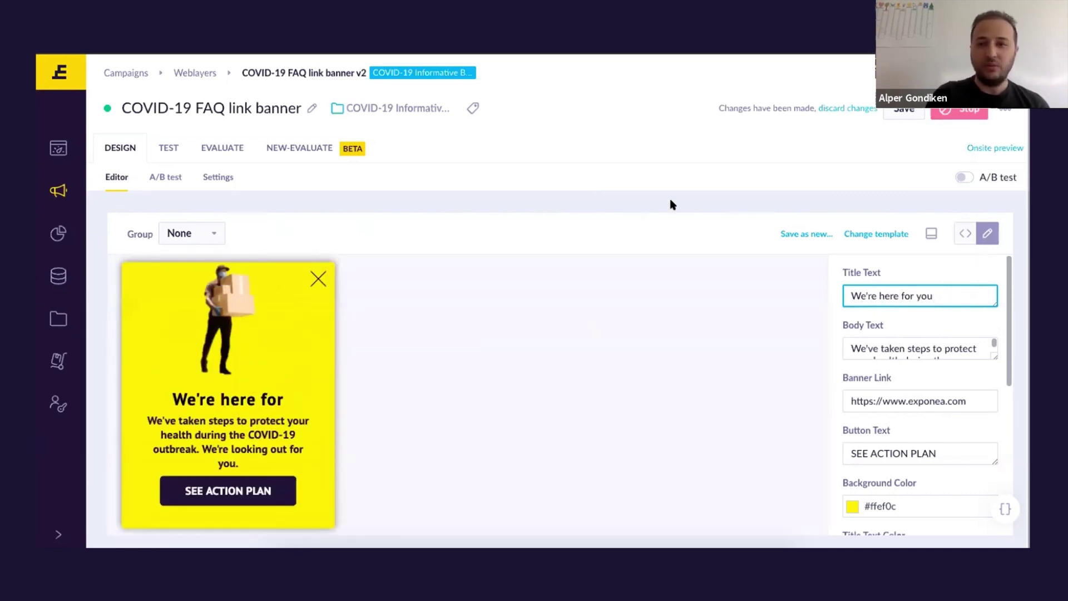
Step: Check the new title in an onsite preview, then return to the editor
click(990, 145)
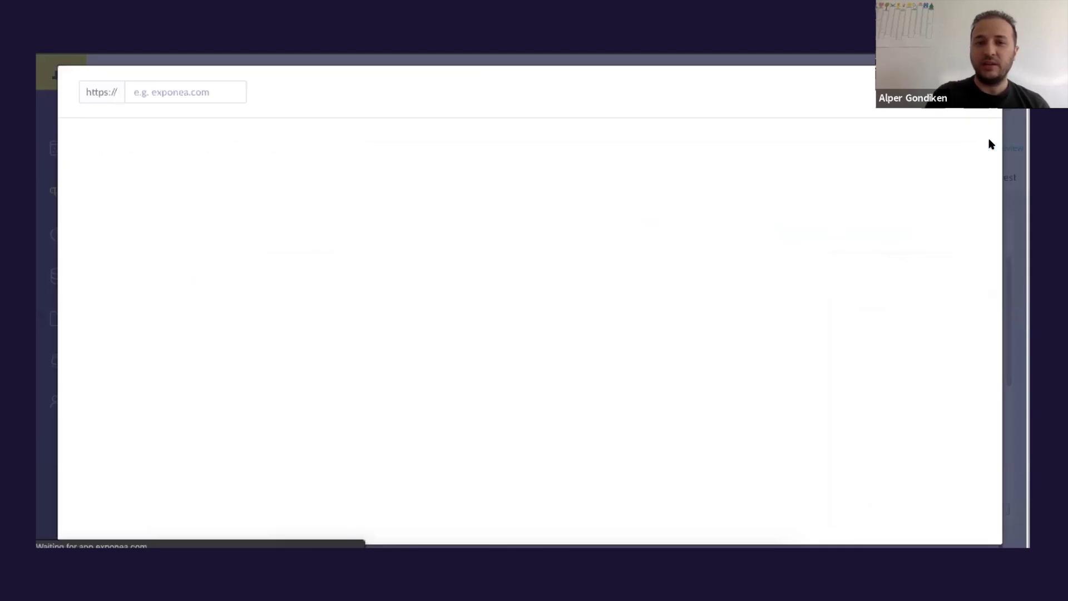
click(185, 90)
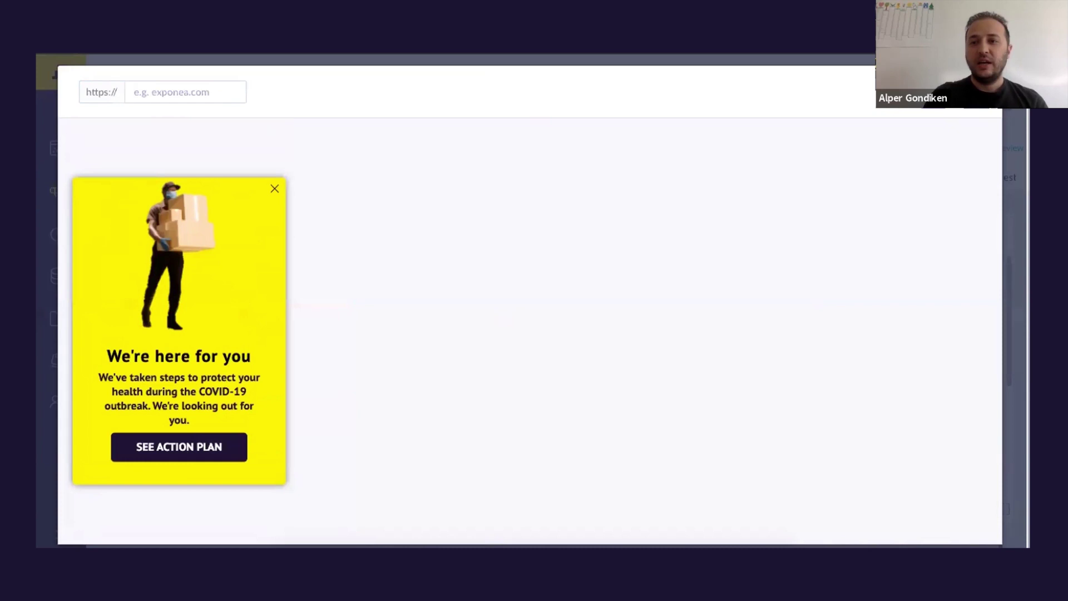
click(982, 92)
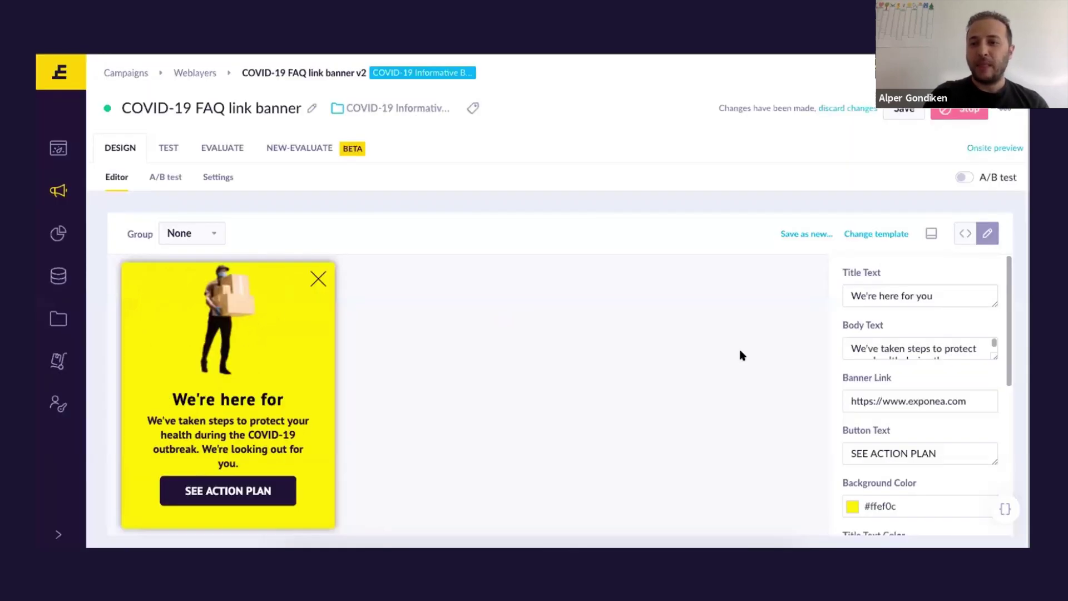
Step: Review the body text and link, then make the banner background green (#0cff26)
scroll(892, 338, down, 2)
triple_click(890, 340)
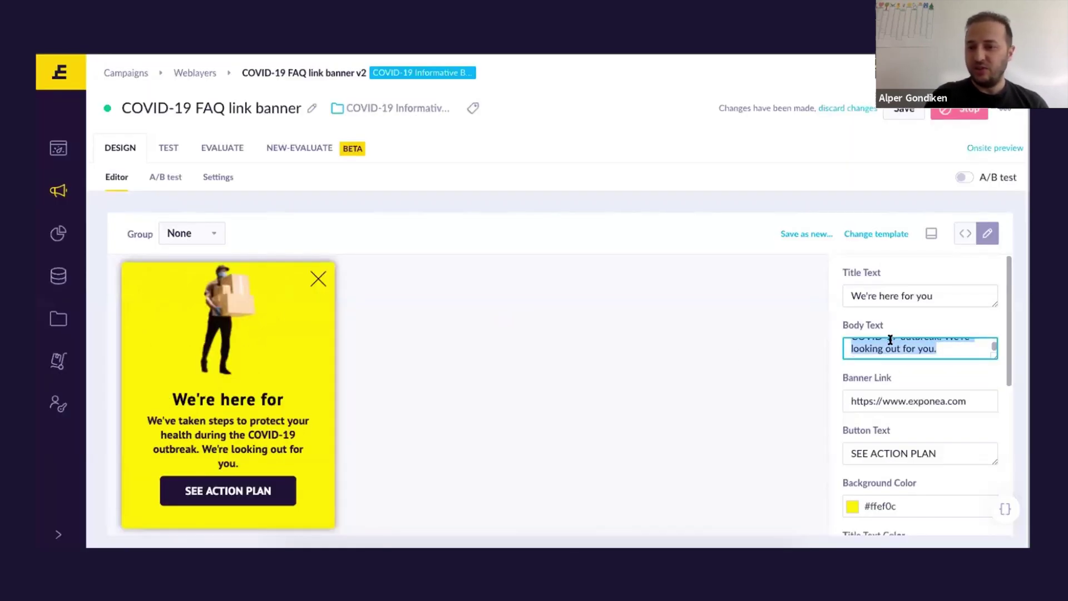
triple_click(909, 406)
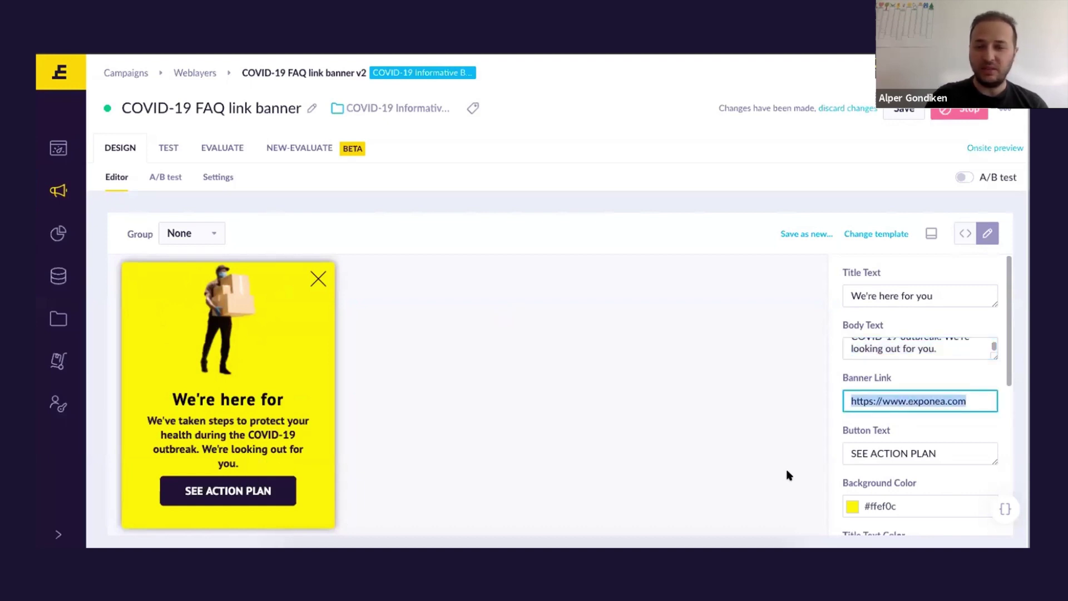
scroll(923, 439, down, 2)
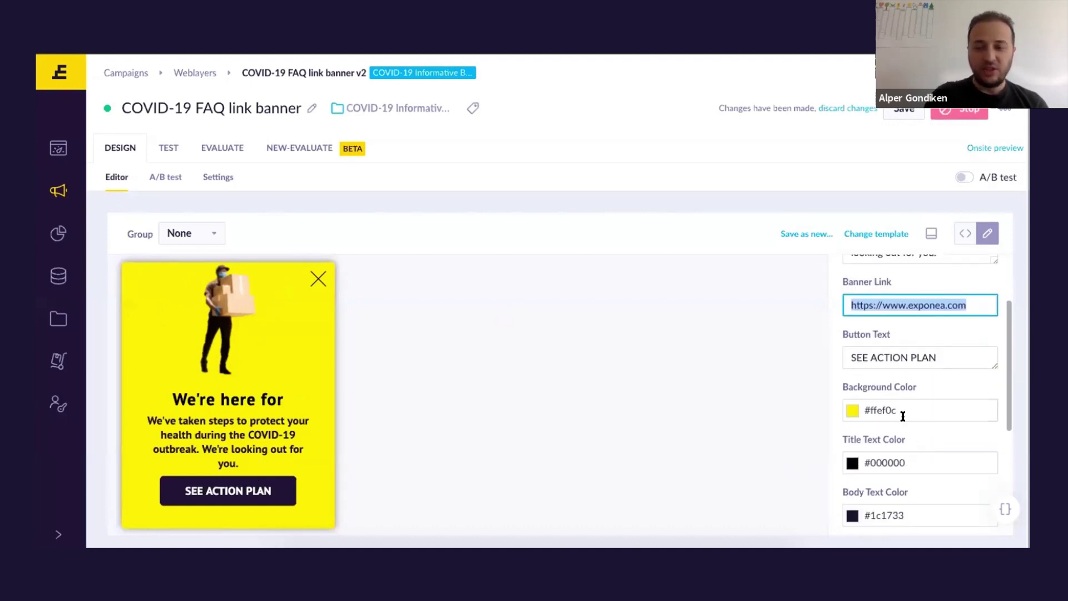
click(901, 412)
click(919, 334)
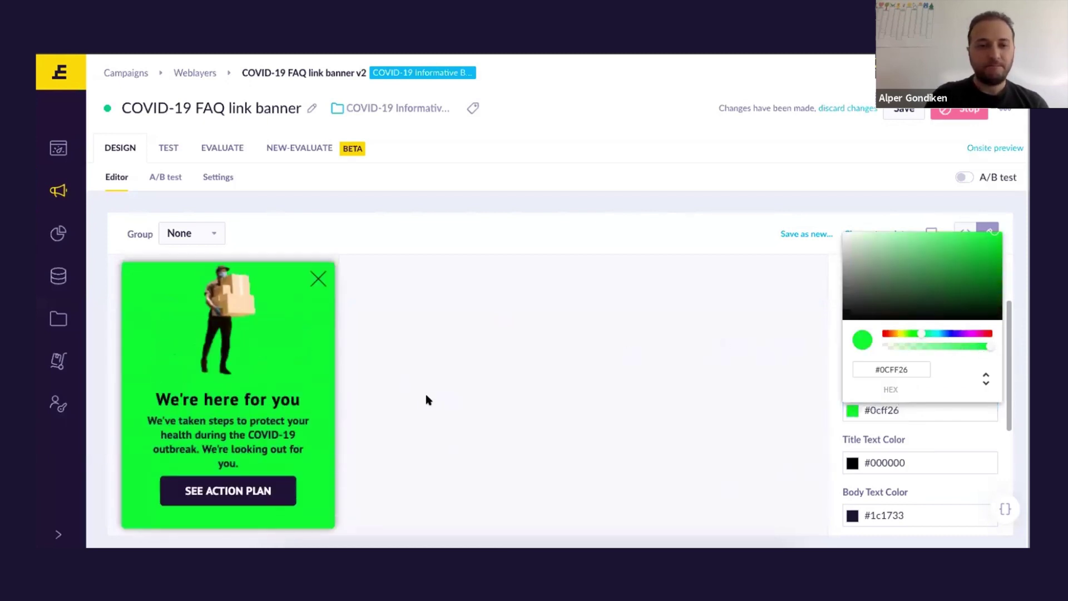
scroll(922, 466, down, 1)
scroll(922, 466, down, 3)
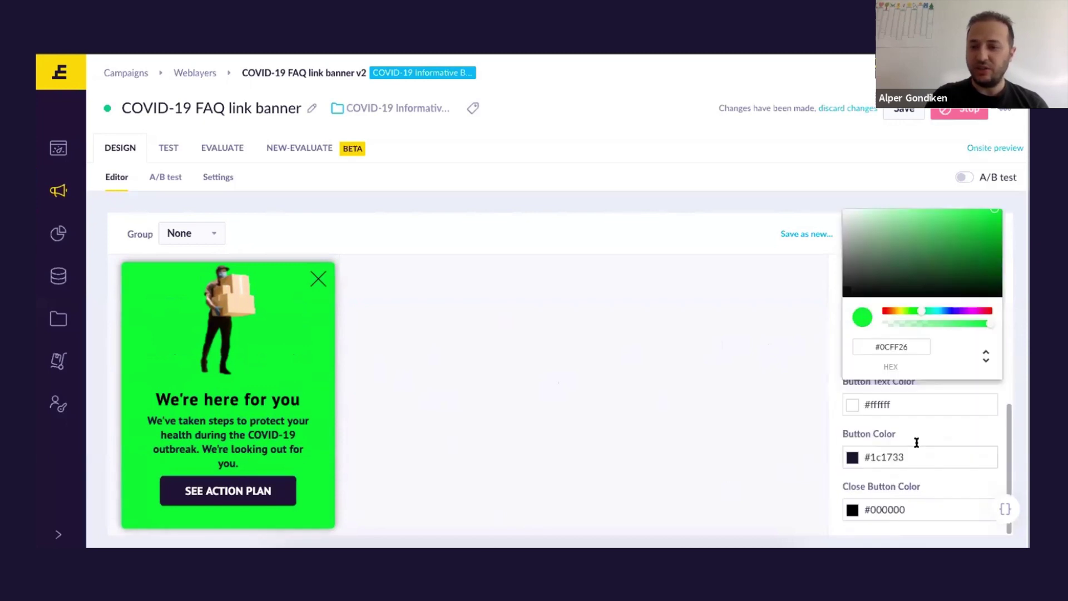
click(752, 455)
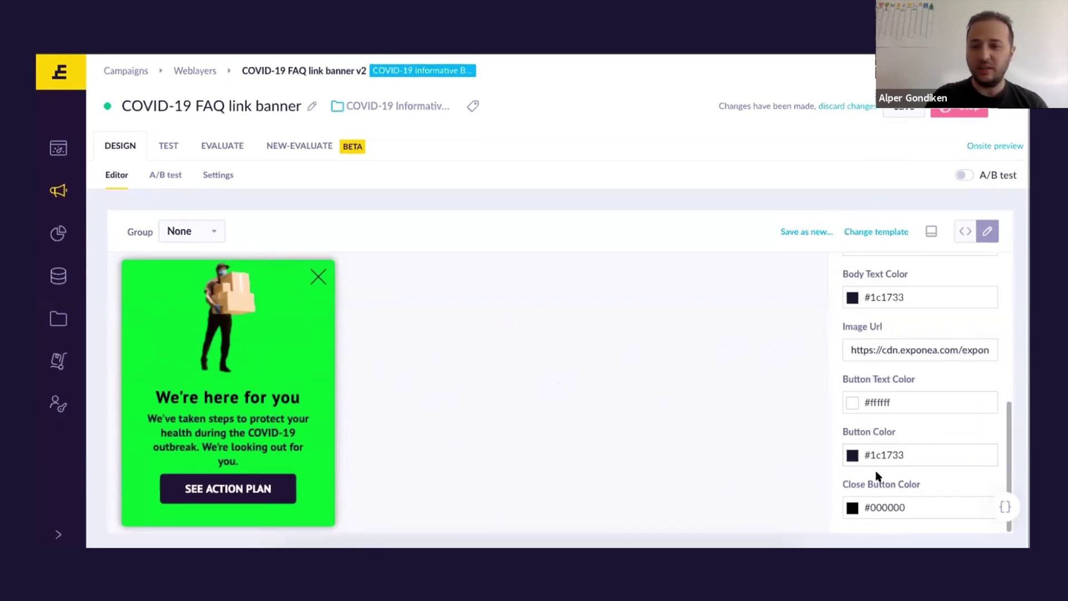
Step: Leave the image address unchanged and open the banner's display and targeting settings
triple_click(891, 349)
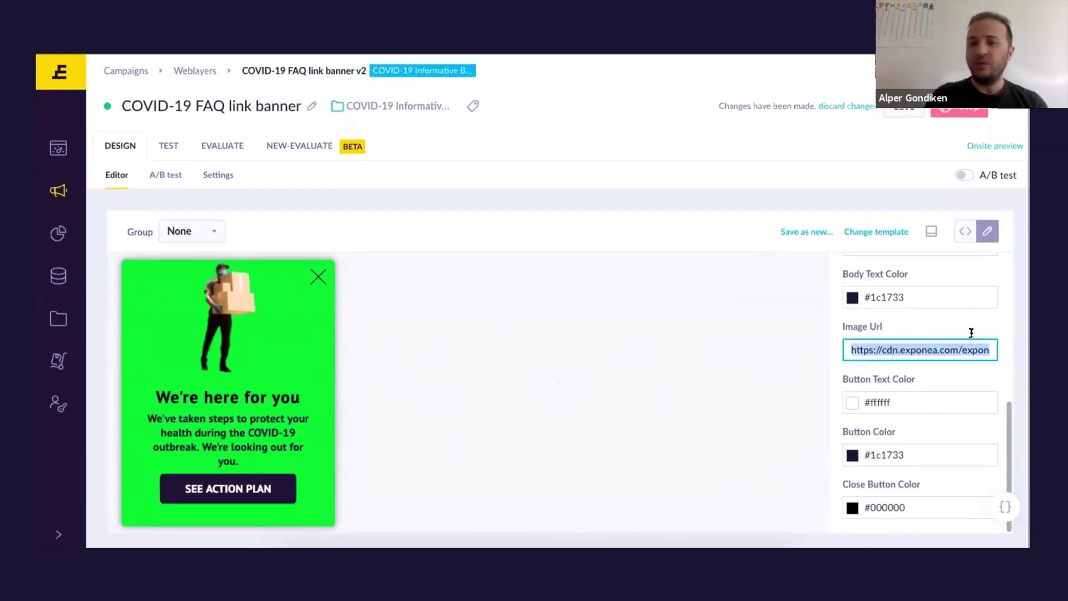
click(950, 314)
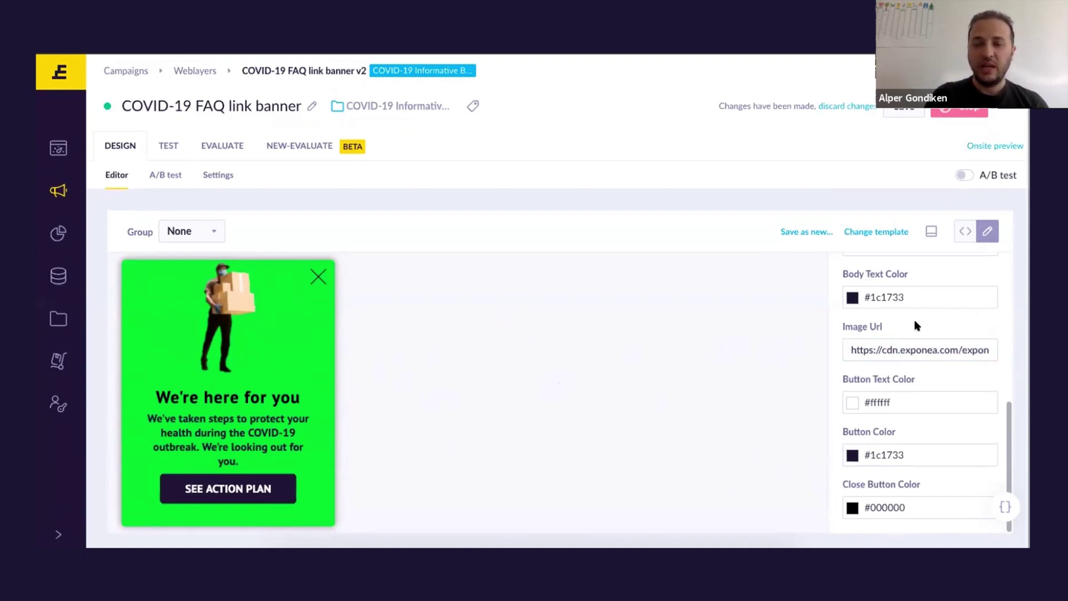
scroll(913, 319, up, 5)
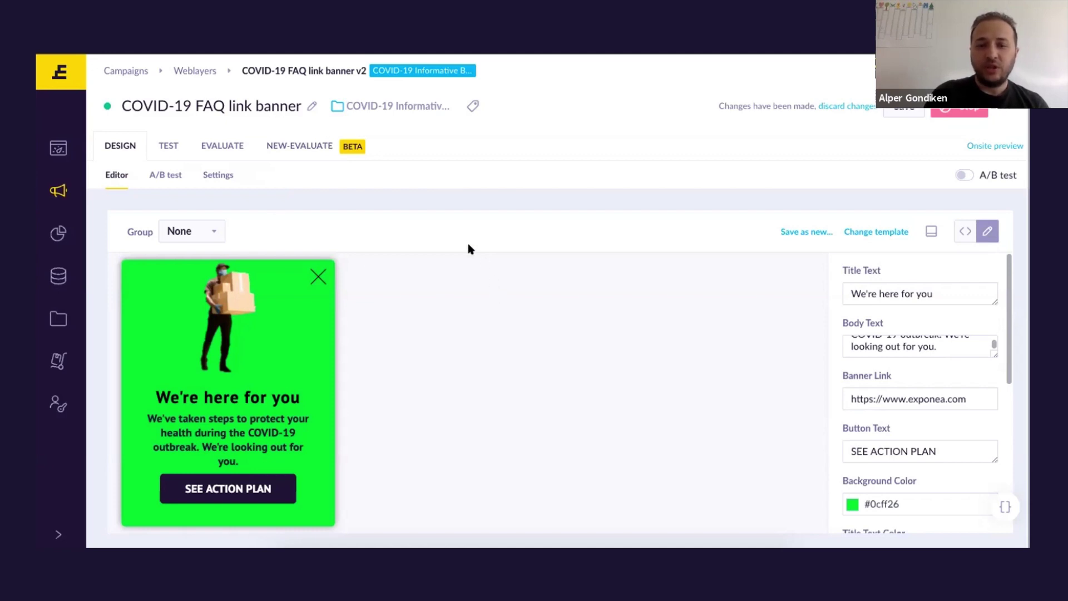
scroll(914, 447, down, 3)
scroll(917, 434, down, 2)
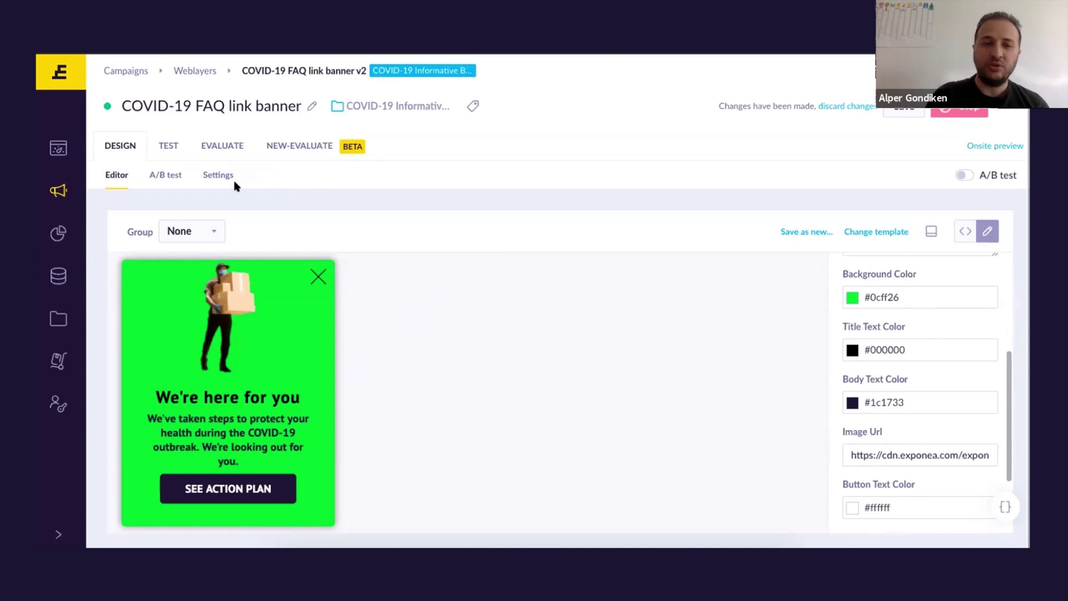
click(216, 176)
Step: Set the FAQ banner's Audience to 'Customers who...' and review the customer filter
scroll(220, 315, down, 1)
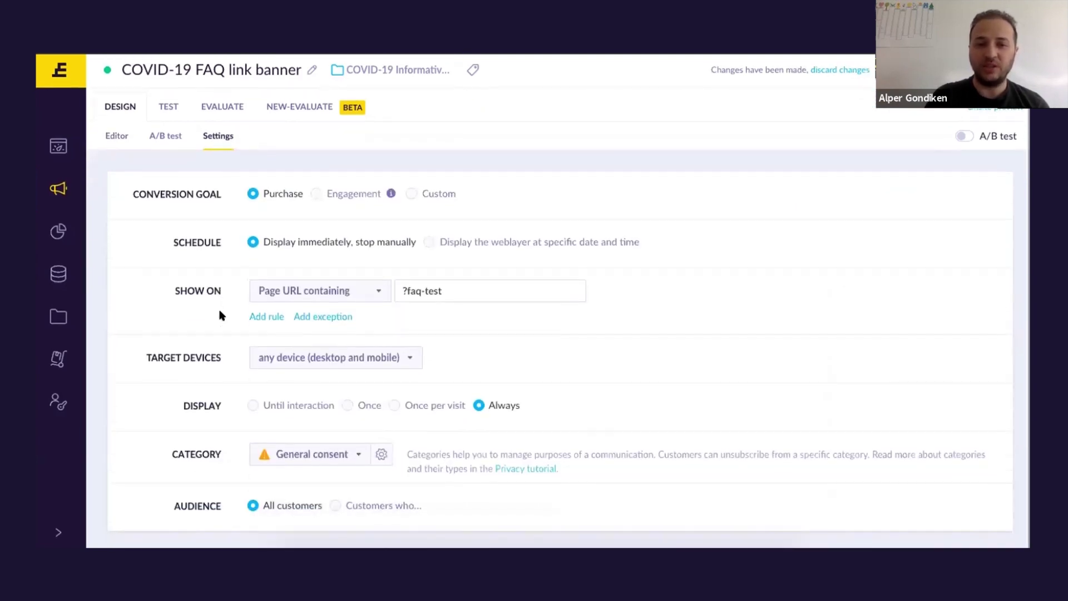
scroll(334, 434, up, 1)
click(405, 506)
scroll(133, 456, down, 3)
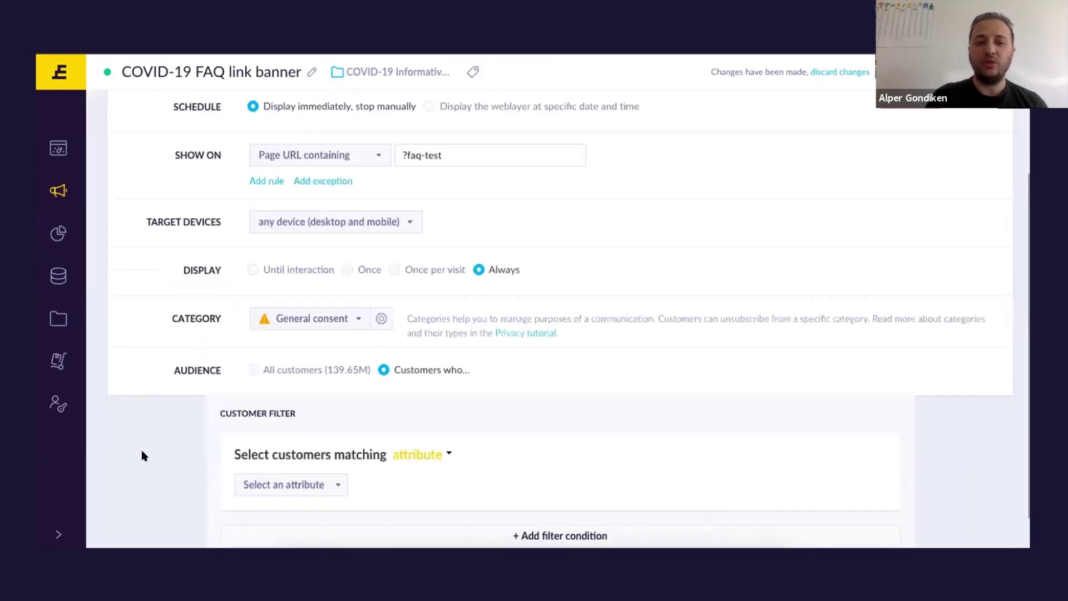
scroll(141, 455, down, 1)
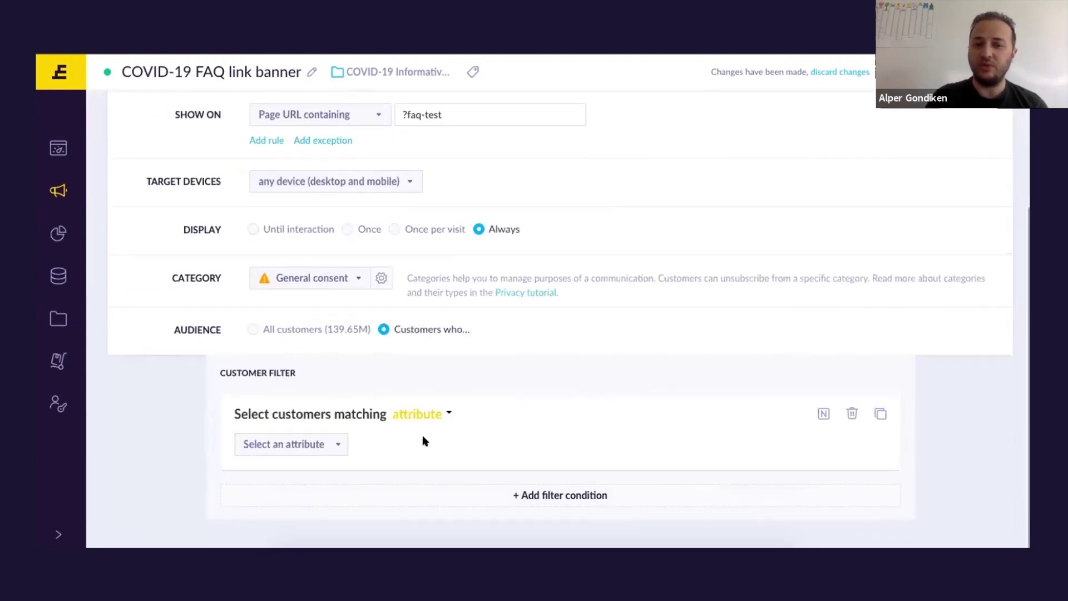
scroll(479, 436, up, 4)
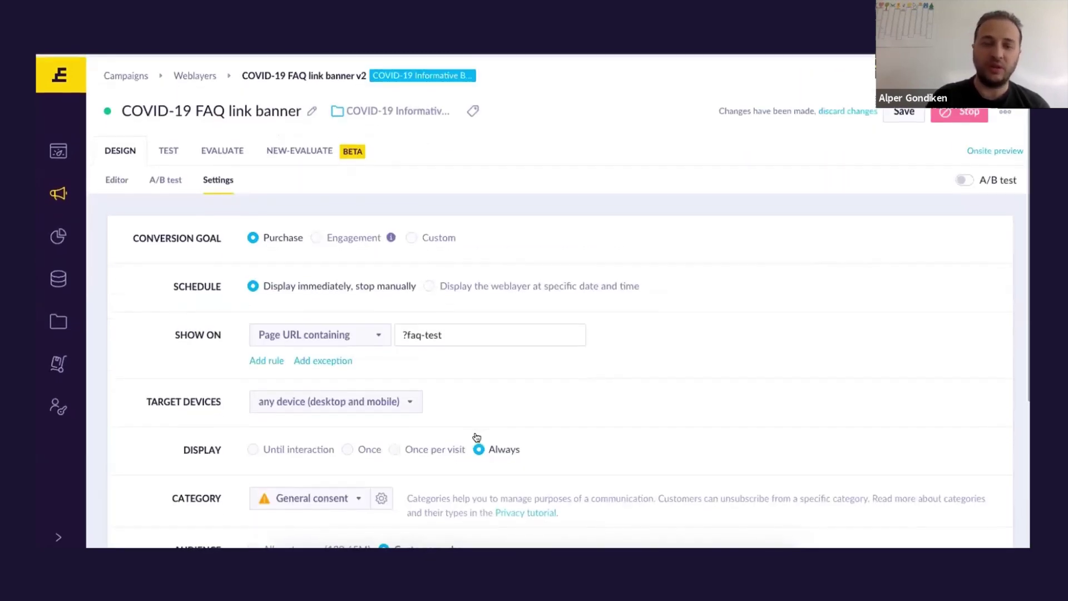
scroll(479, 435, down, 3)
scroll(479, 435, down, 1)
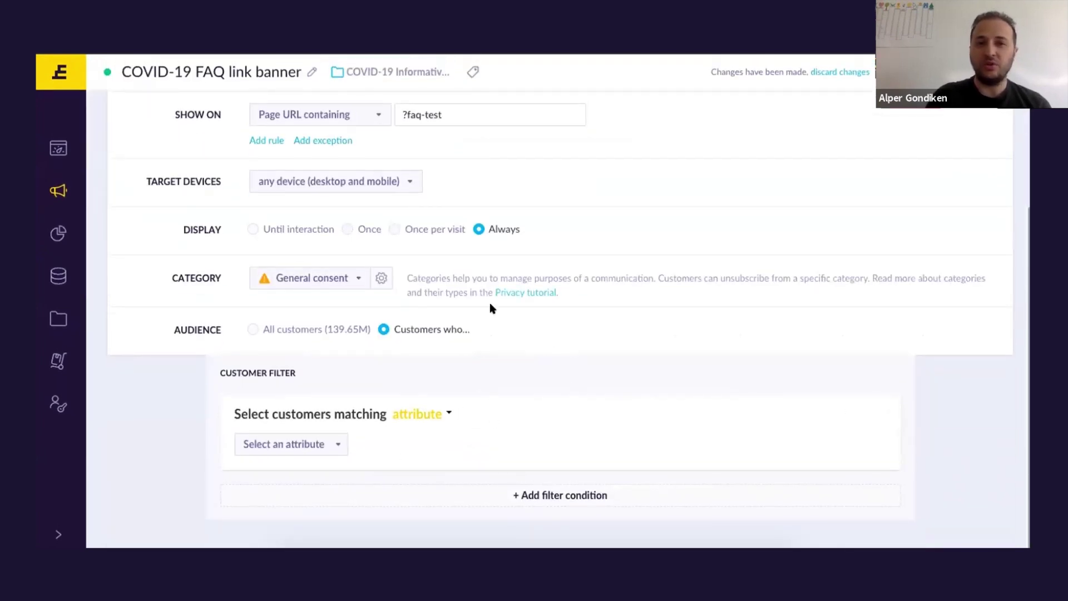
scroll(492, 309, up, 4)
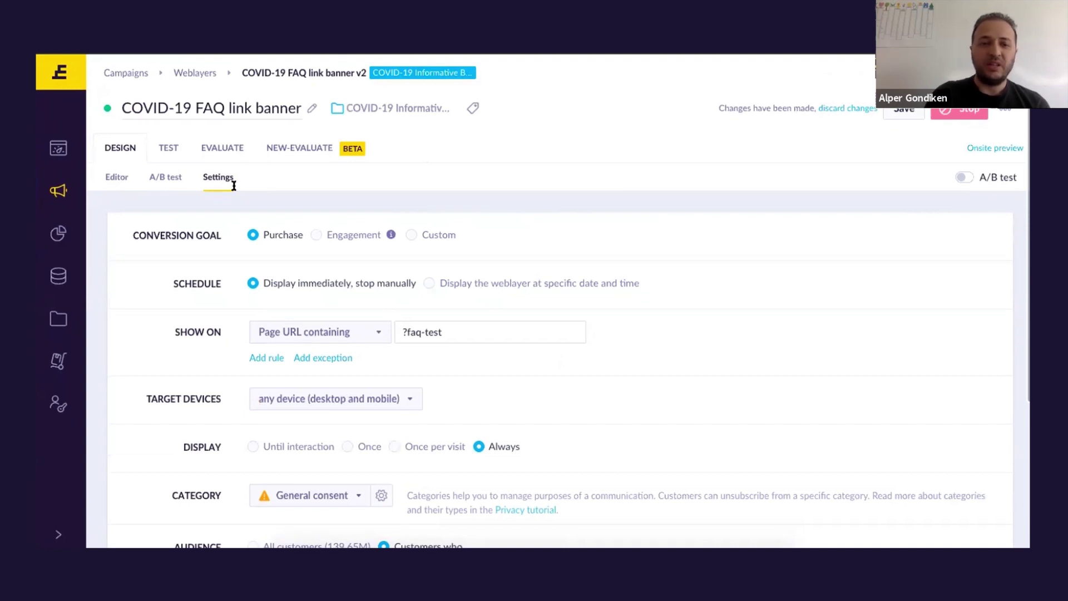
scroll(246, 422, down, 4)
scroll(246, 422, up, 3)
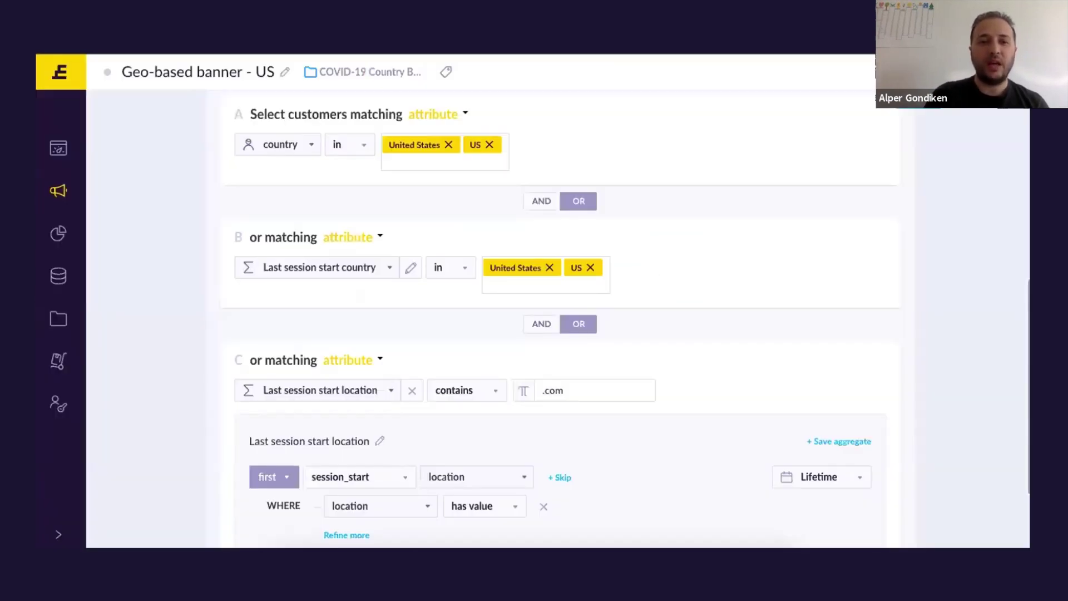
Step: Start the Geo-based banner - US weblayer and agree to the General consent terms
scroll(207, 265, up, 10)
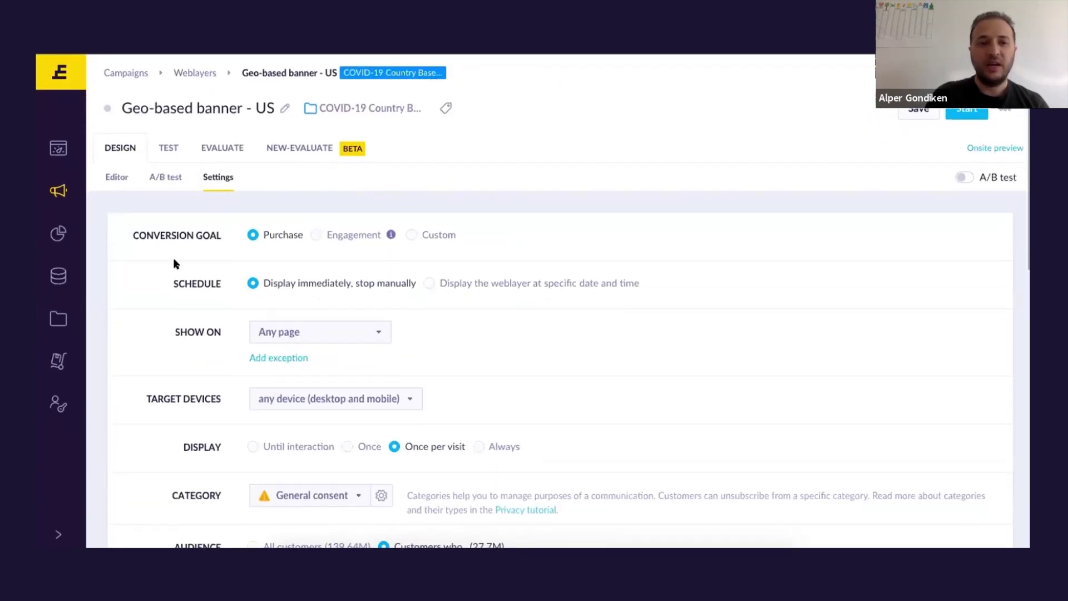
click(116, 178)
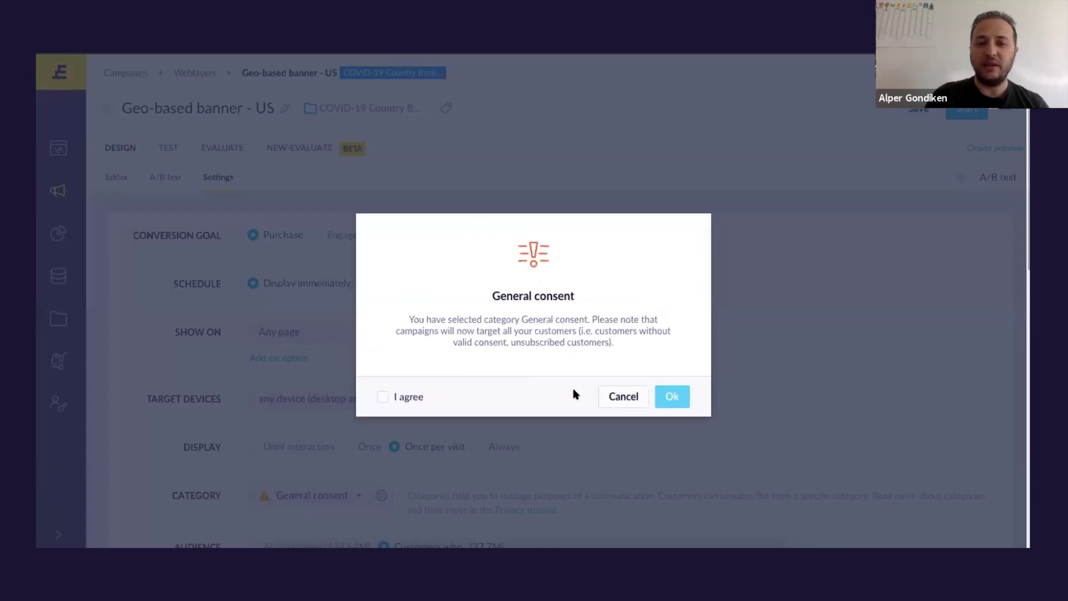
click(606, 396)
scroll(208, 339, down, 7)
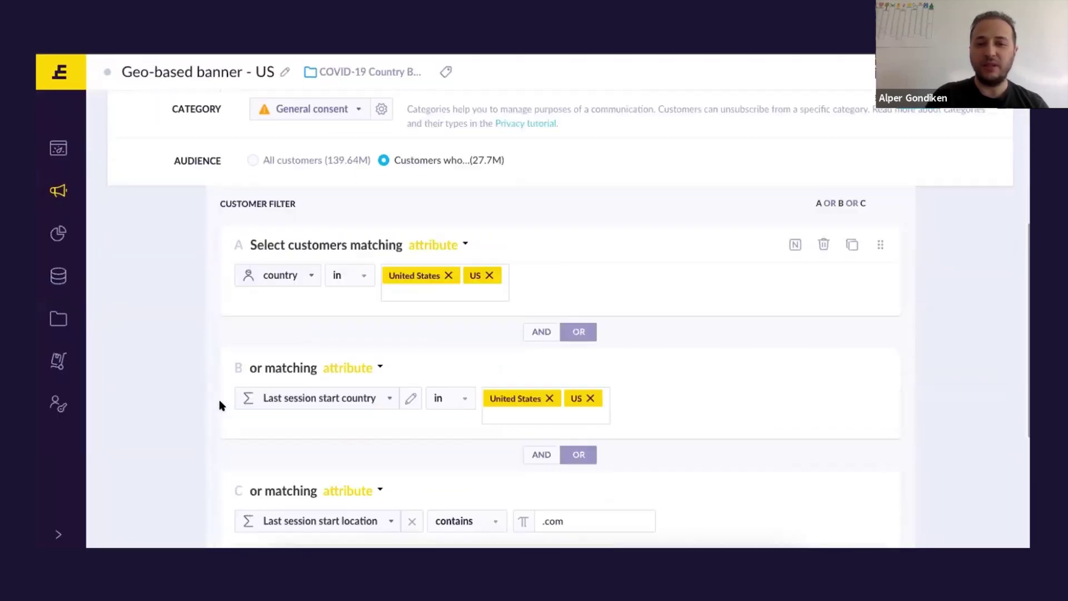
scroll(222, 405, down, 4)
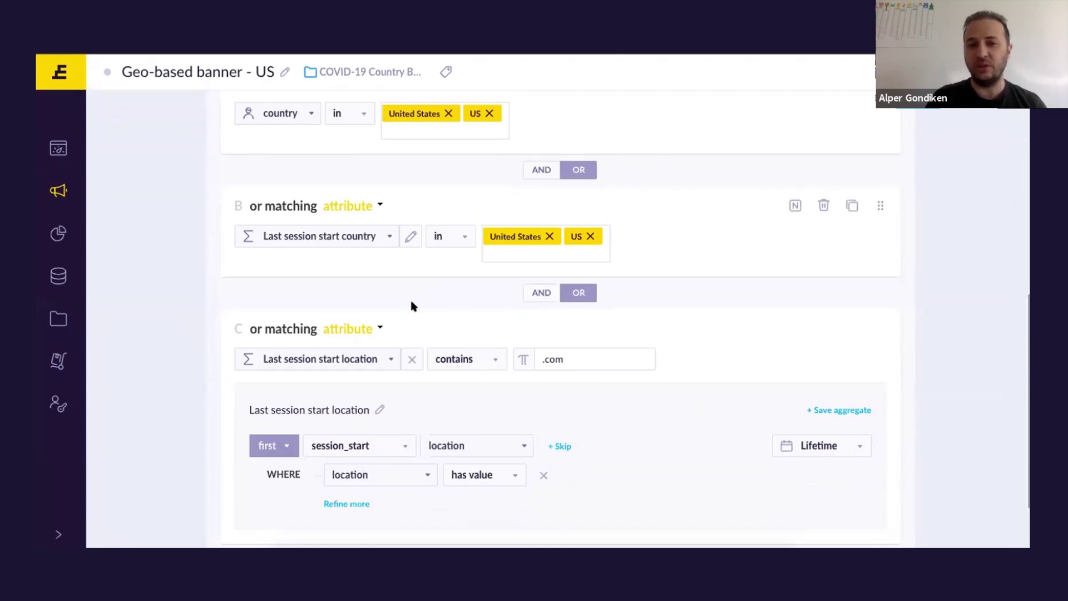
scroll(559, 293, up, 11)
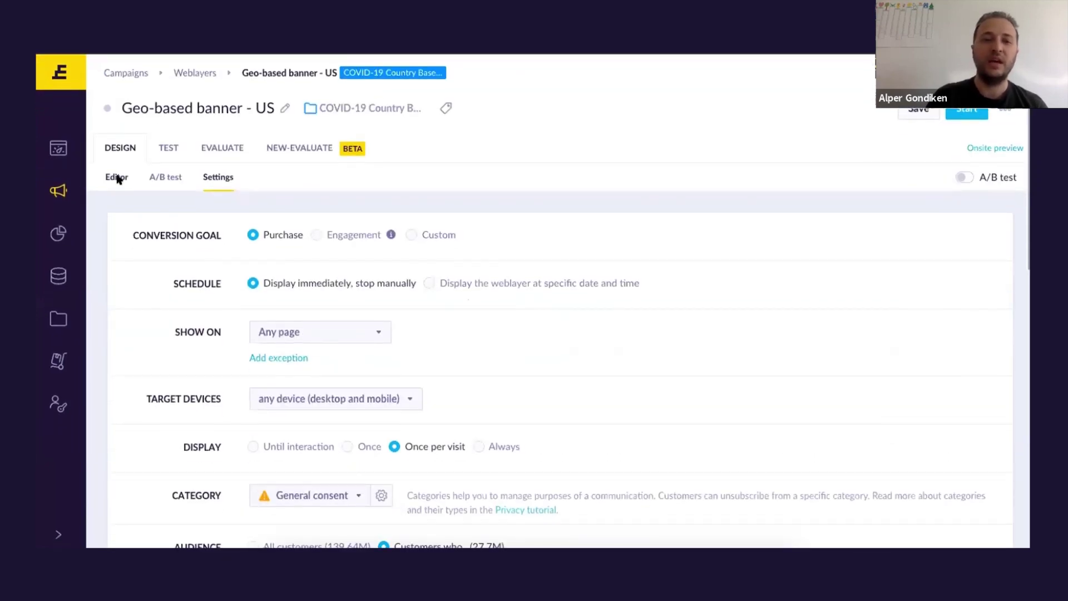
click(116, 177)
click(399, 399)
Step: Confirm the General consent warning for the Geo-based banner - US
click(671, 396)
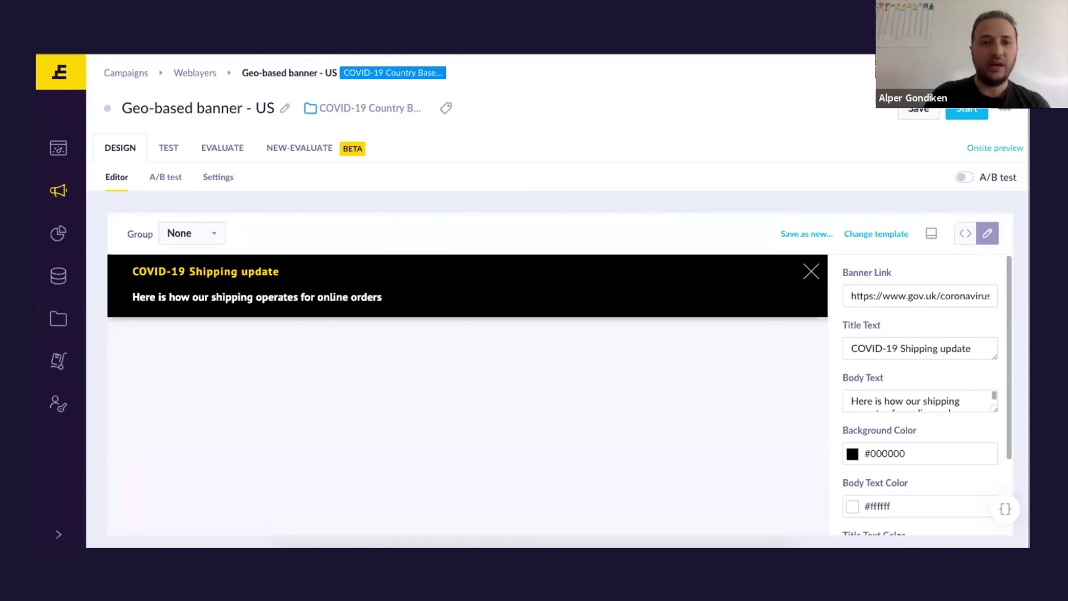
Step: Switch to the Factcool storefront and check the black COVID-19 Update banner at the top
key(ctrl+Tab)
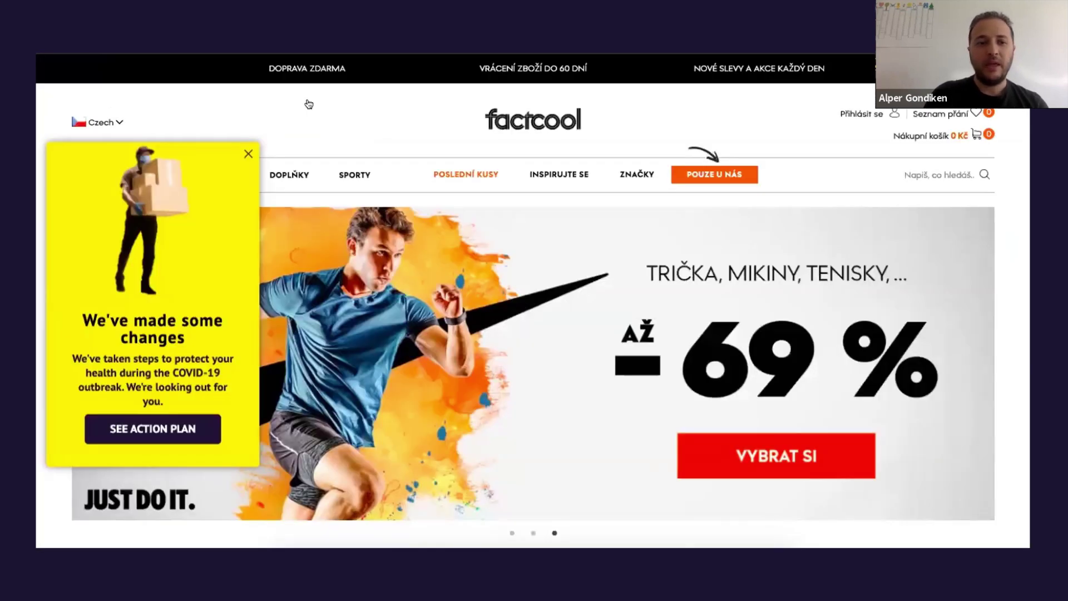
scroll(533, 334, down, 2)
scroll(533, 334, up, 2)
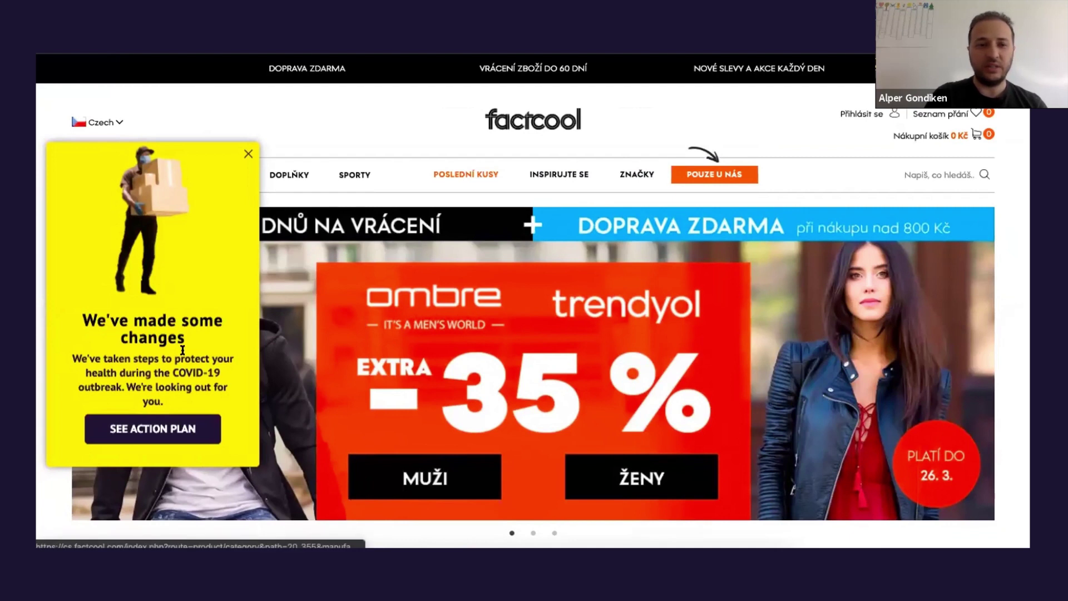
scroll(294, 236, down, 1)
scroll(294, 236, down, 3)
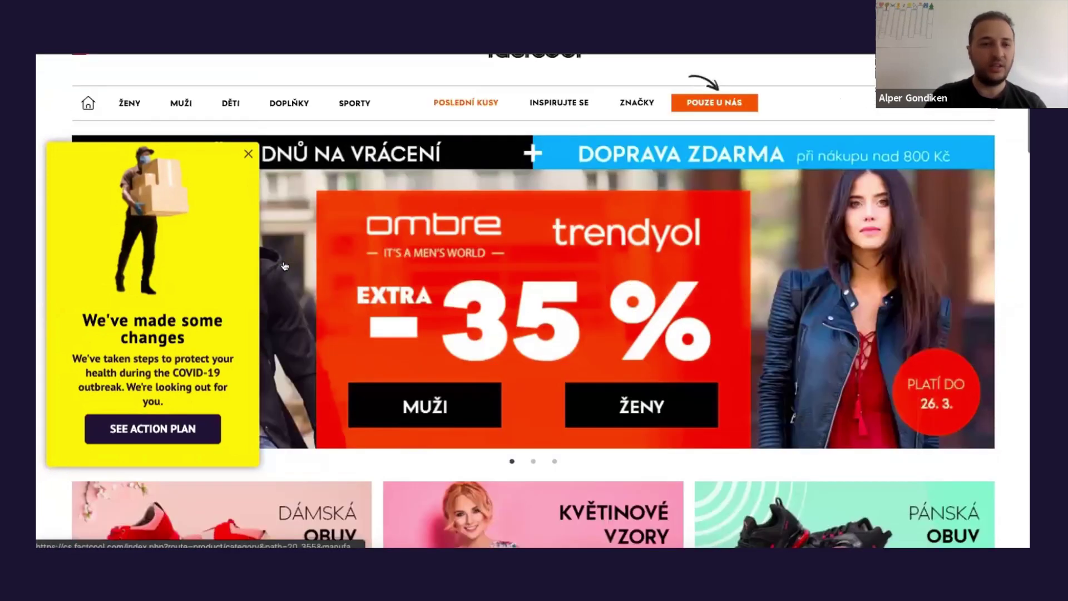
scroll(172, 362, up, 4)
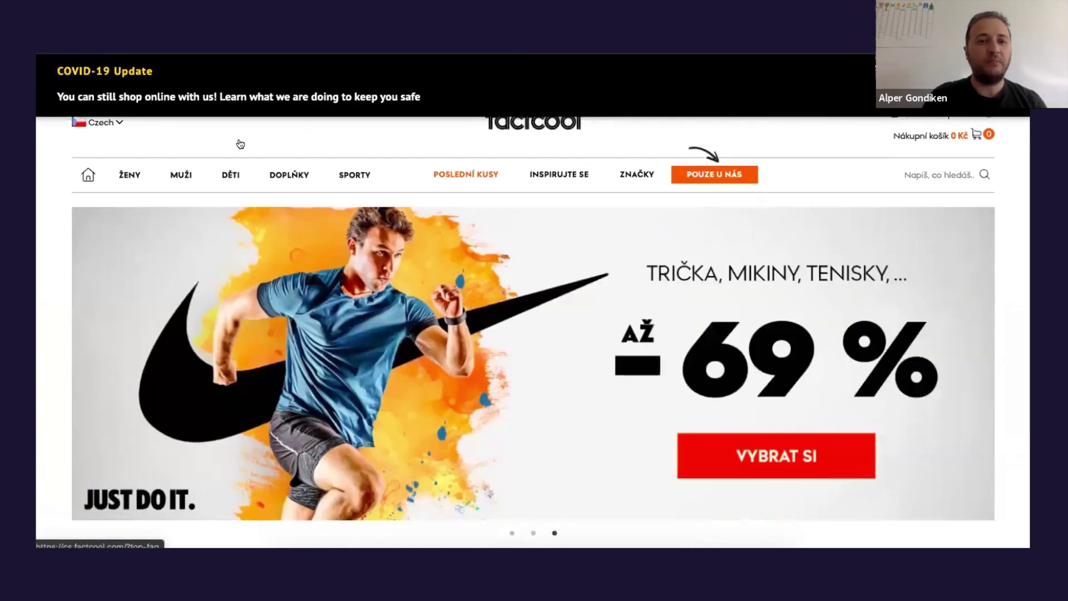
Step: Scroll the reloaded Factcool homepage to check the green delivery banner under the menu
scroll(250, 152, down, 2)
scroll(86, 93, up, 2)
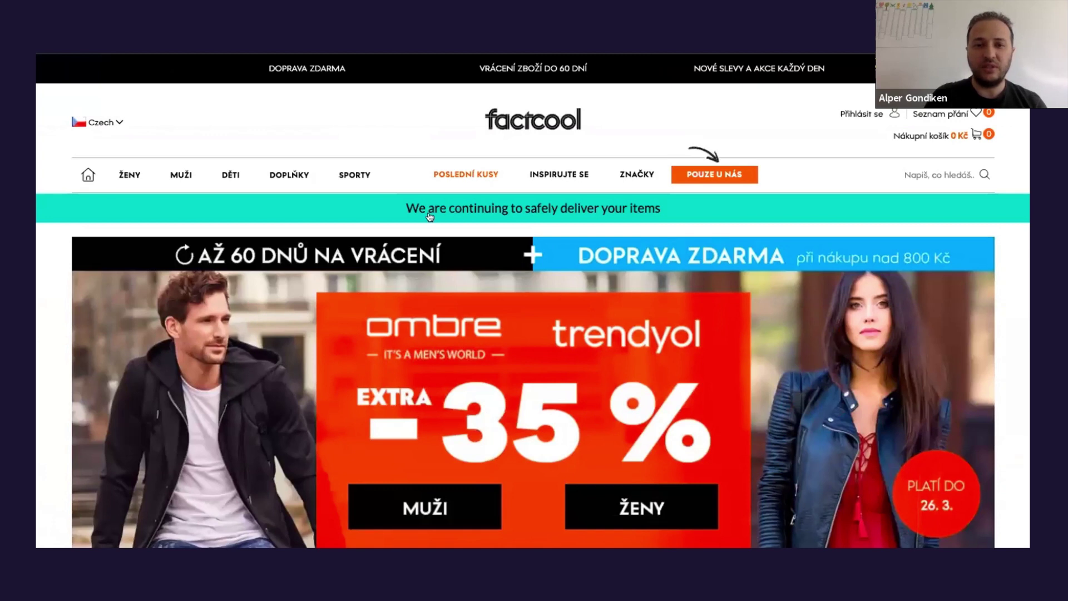
scroll(430, 217, down, 4)
scroll(430, 216, up, 5)
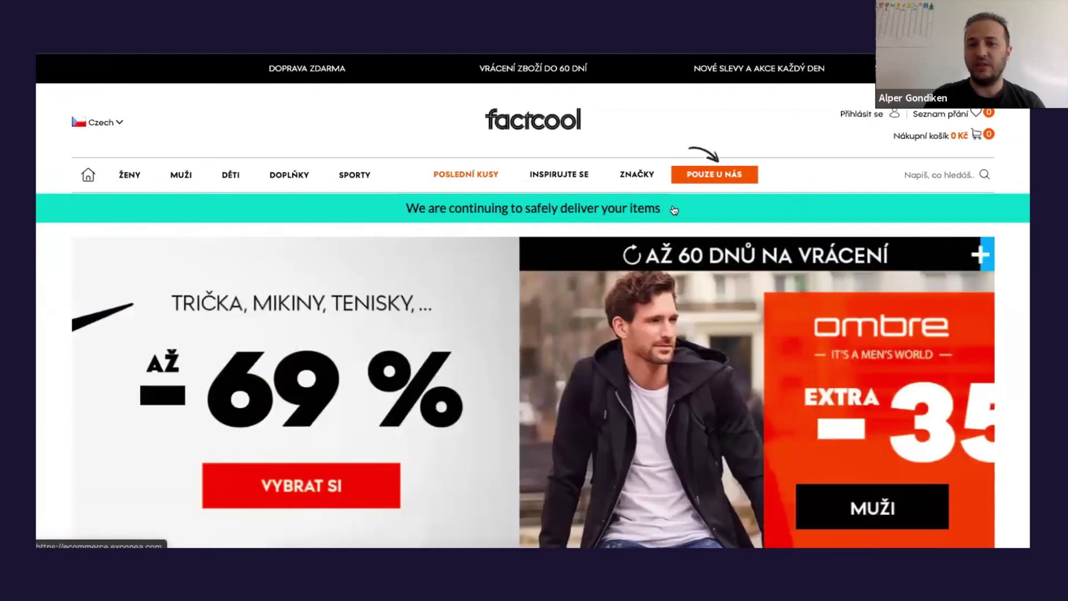
scroll(116, 243, down, 2)
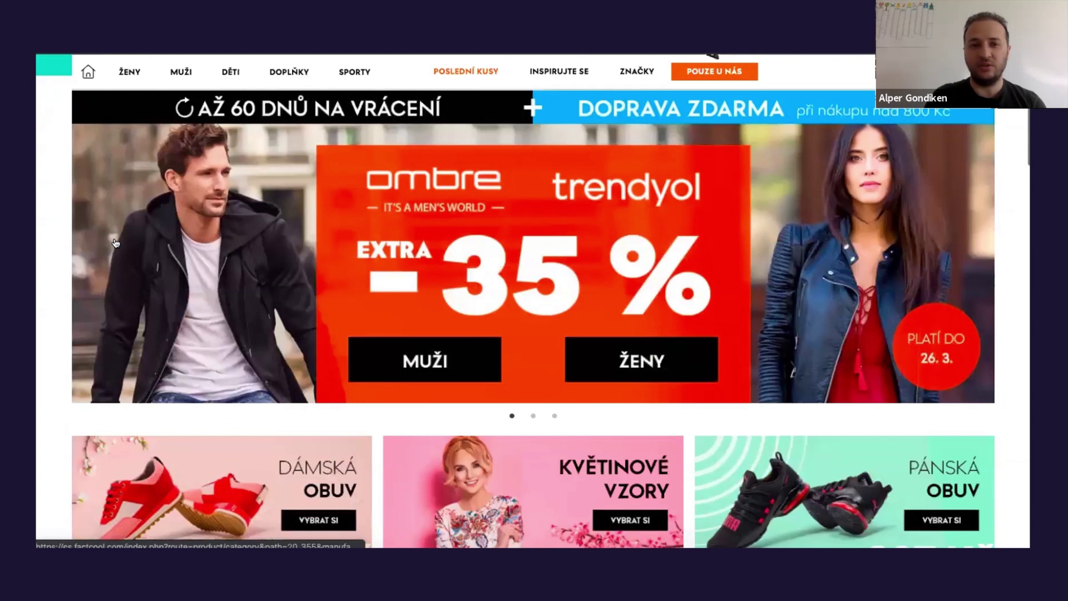
scroll(479, 206, up, 4)
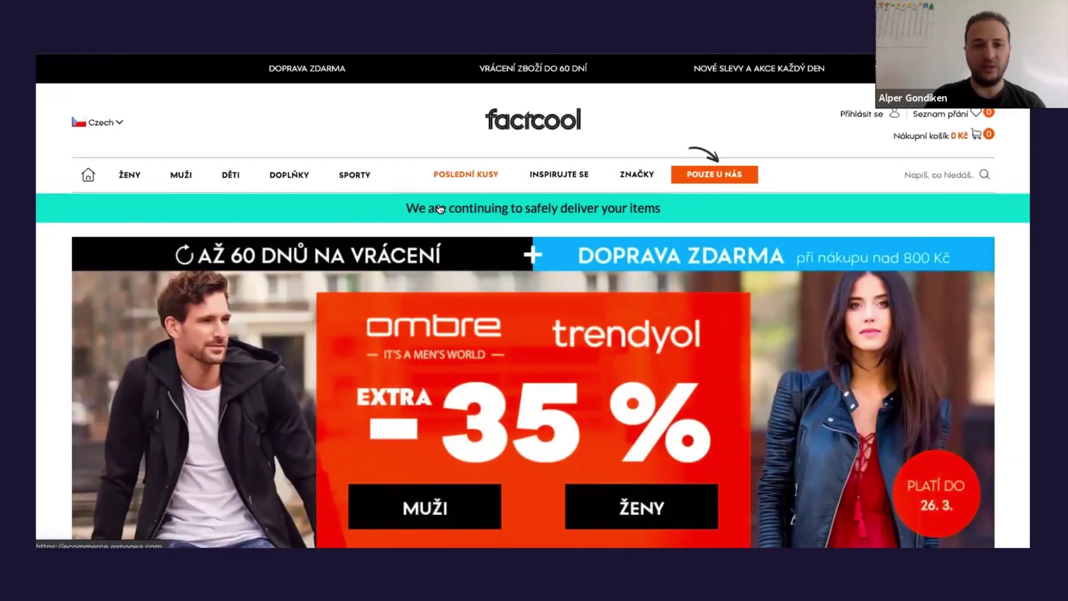